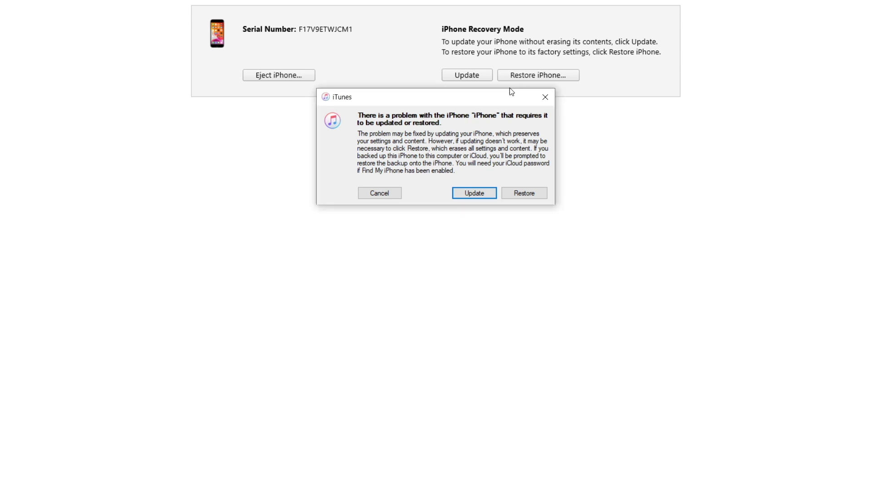
# Step: Update the iPhone to iOS 13.4 keeping its content, passing the release notes and accepting the license
pyautogui.moveTo(493, 96); pyautogui.dragTo(489, 110)
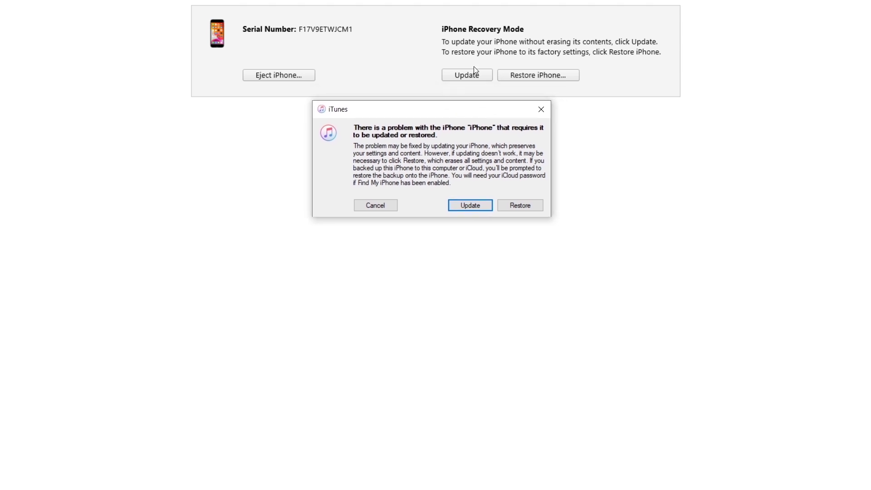
pyautogui.click(472, 205)
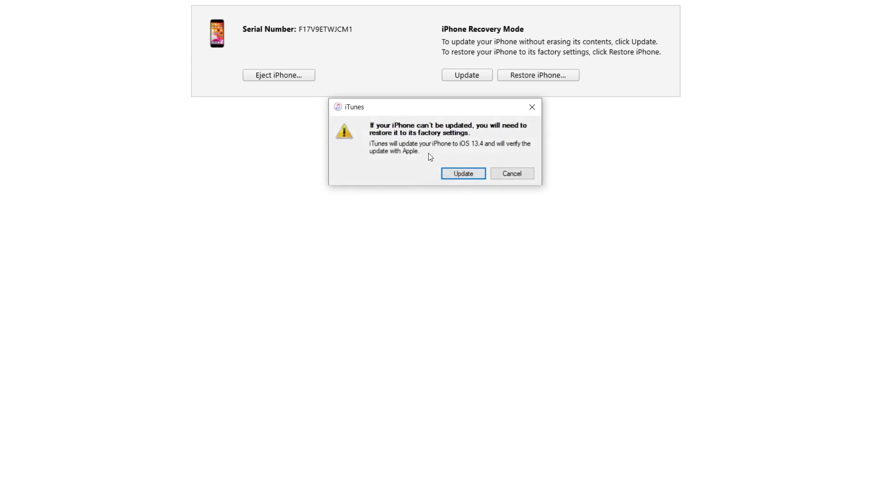
pyautogui.click(451, 175)
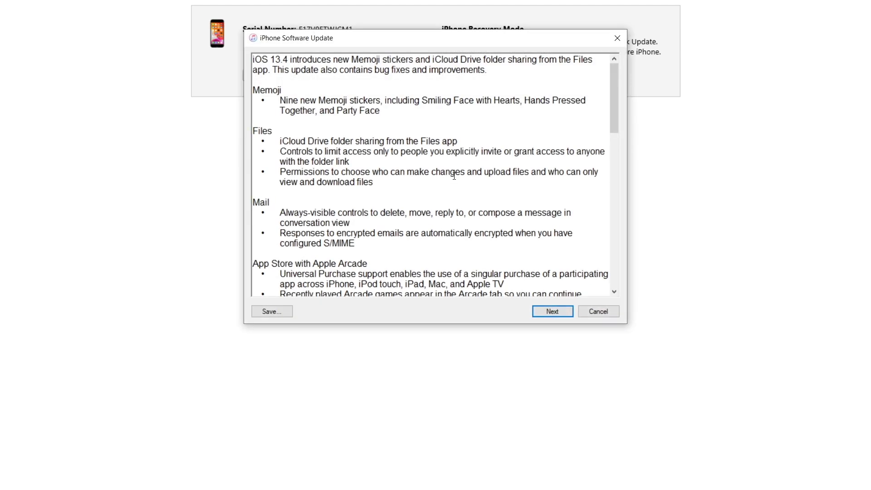
pyautogui.click(548, 310)
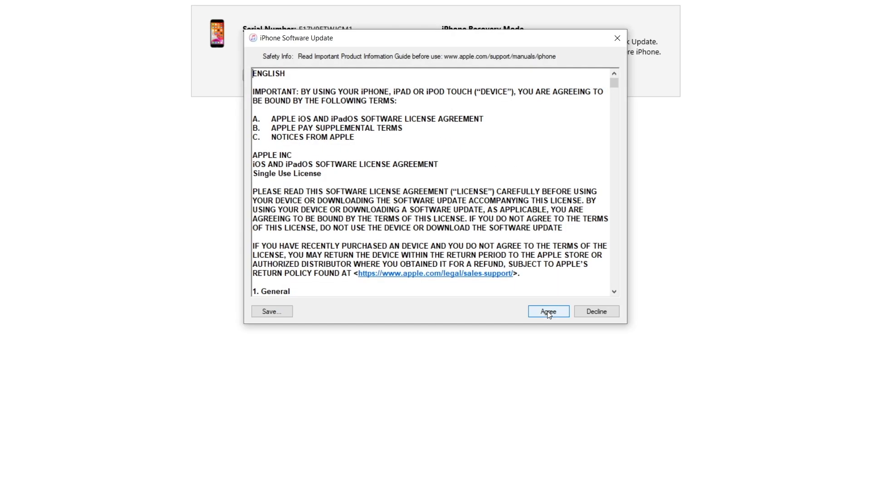
pyautogui.click(548, 311)
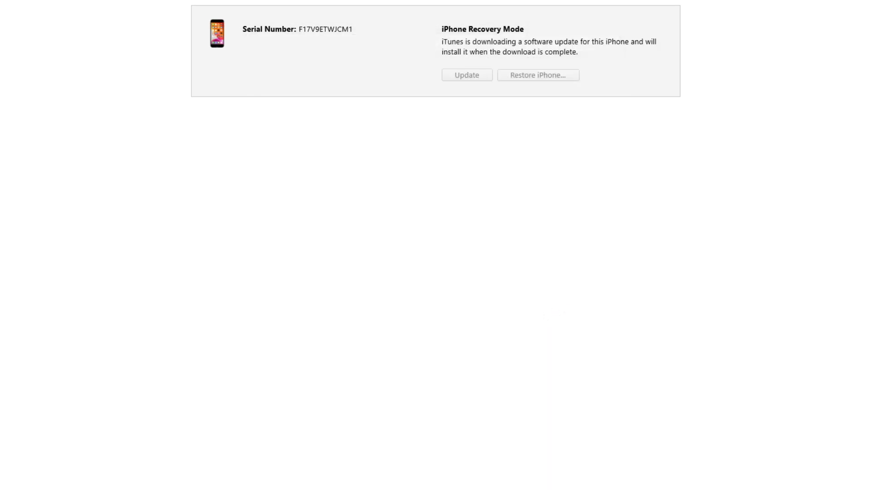